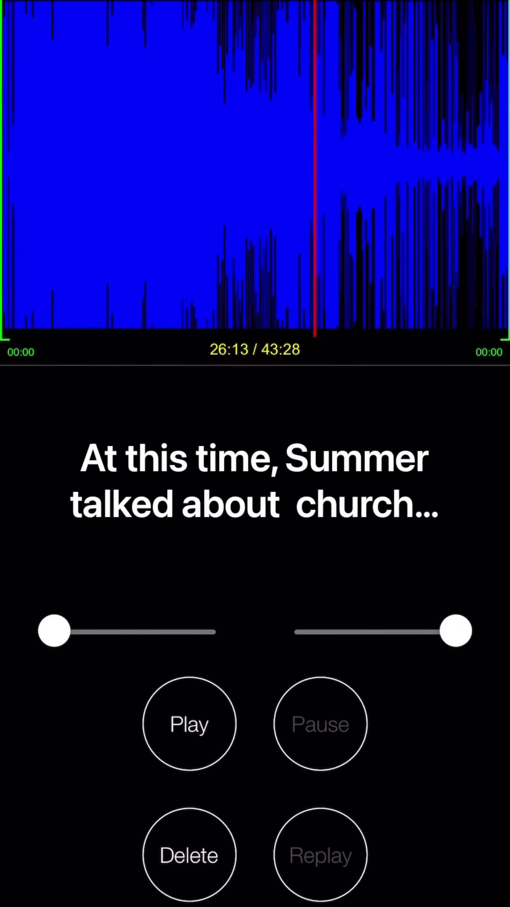
Set the loop markers to 23:03 and about 25:57, then play the loop
left_click_drag(54, 631, 132, 631)
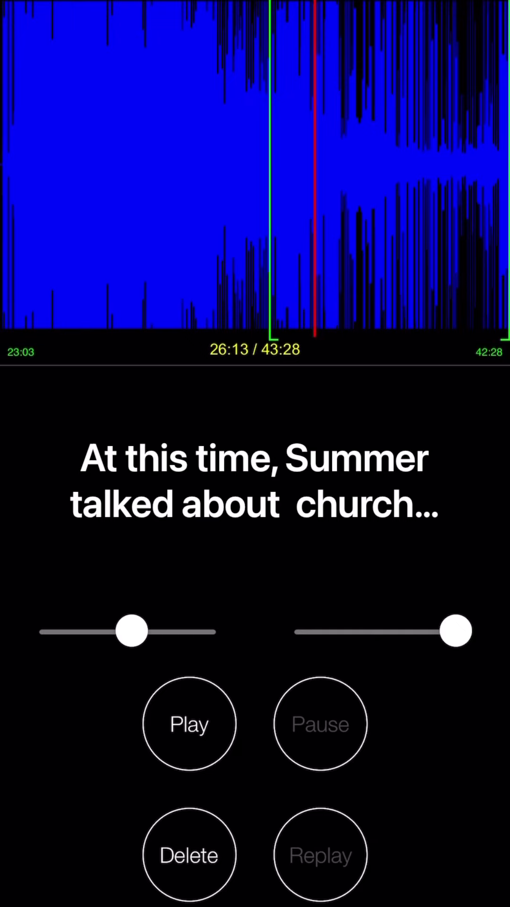
left_click_drag(455, 631, 399, 631)
left_click(189, 723)
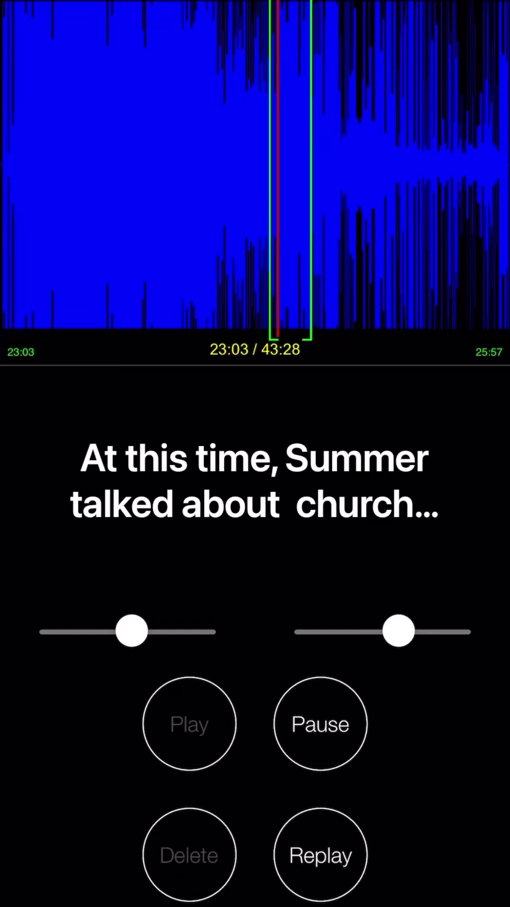